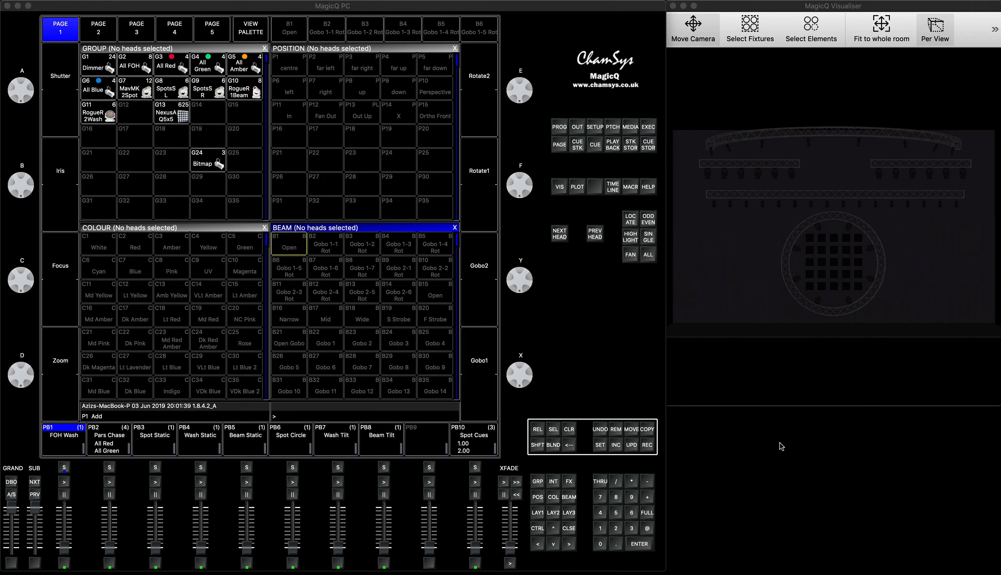
key(super+Tab)
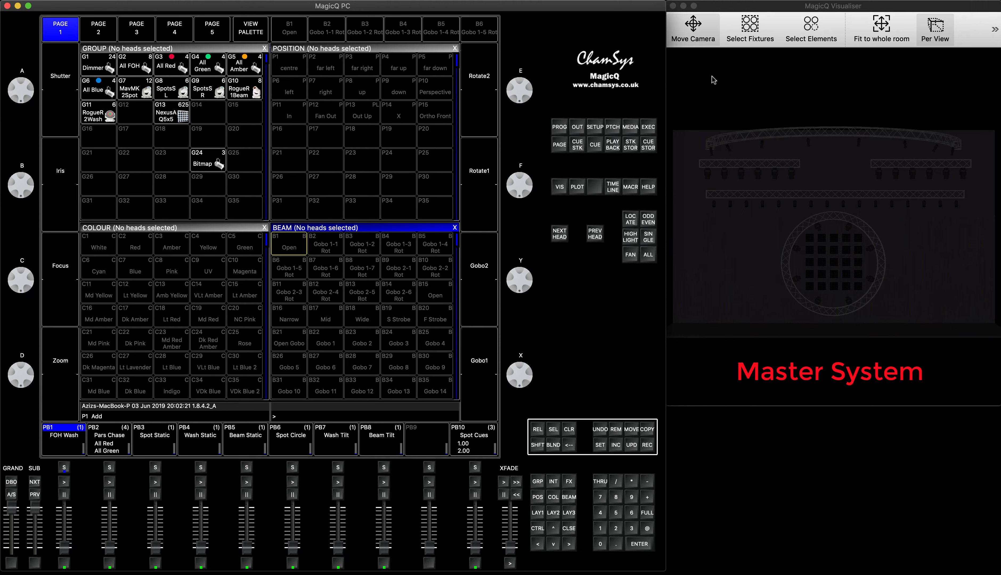
right_click(281, 5)
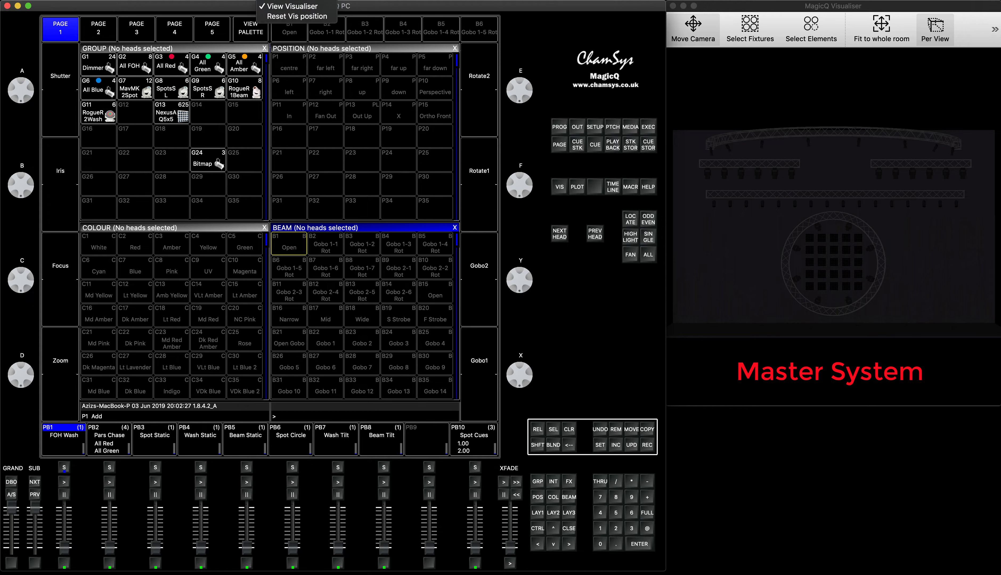
click(396, 8)
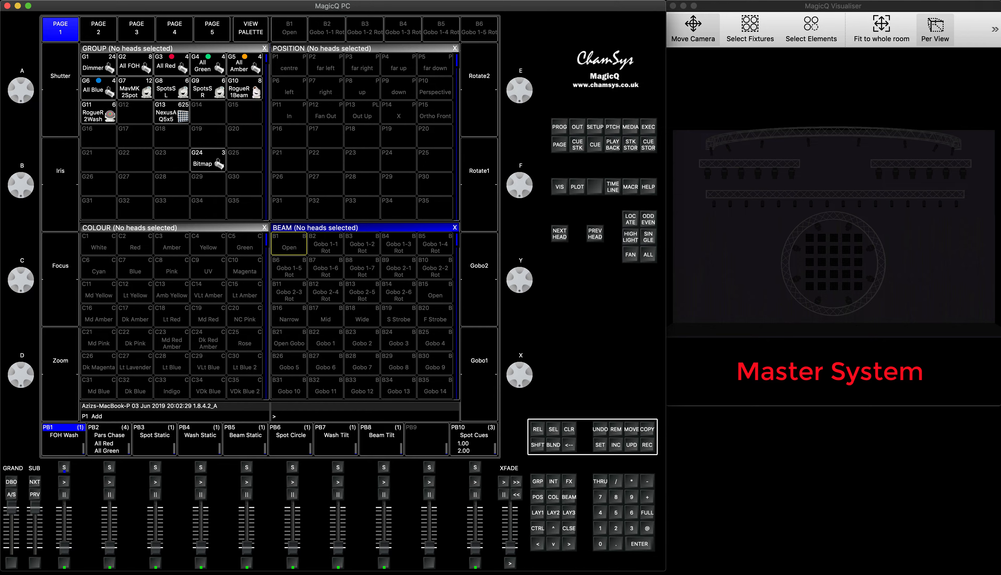
mouse_move(66, 551)
mouse_down()
mouse_move(64, 497)
mouse_move(65, 550)
mouse_up()
Open the master system's setup and select 2.0.0.150 as its network IP address.
click(595, 128)
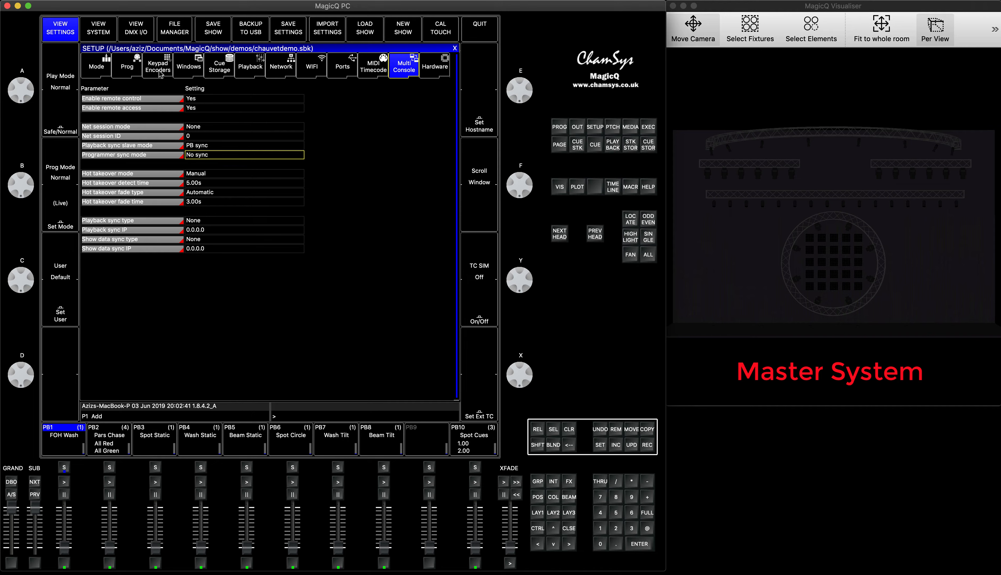
click(253, 71)
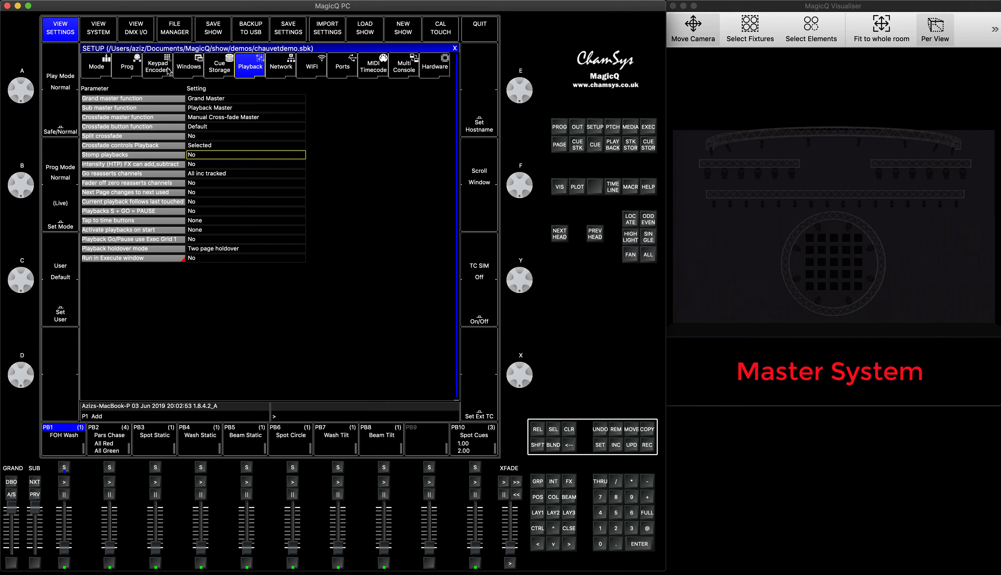
click(134, 64)
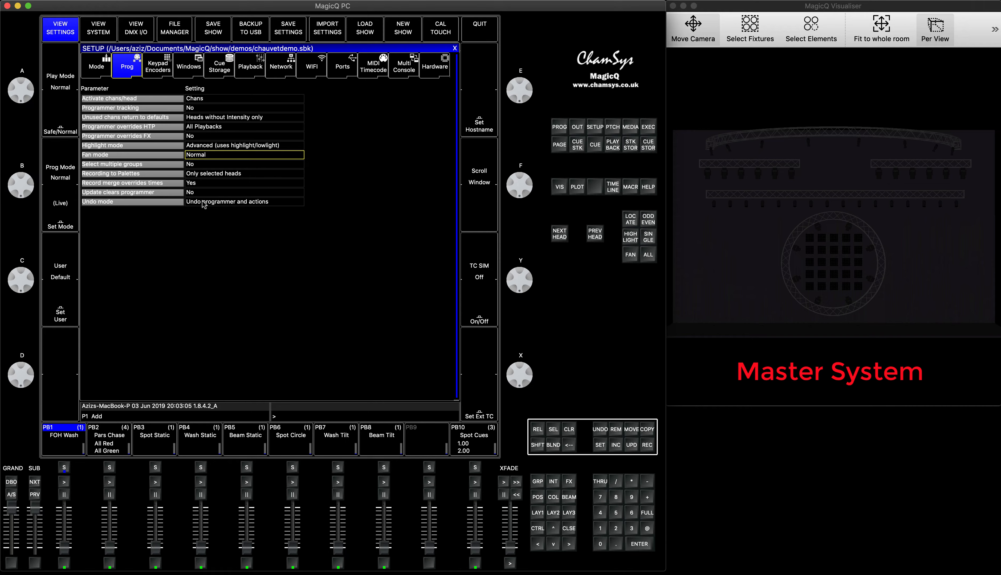
click(282, 66)
scroll(230, 84, down, 3)
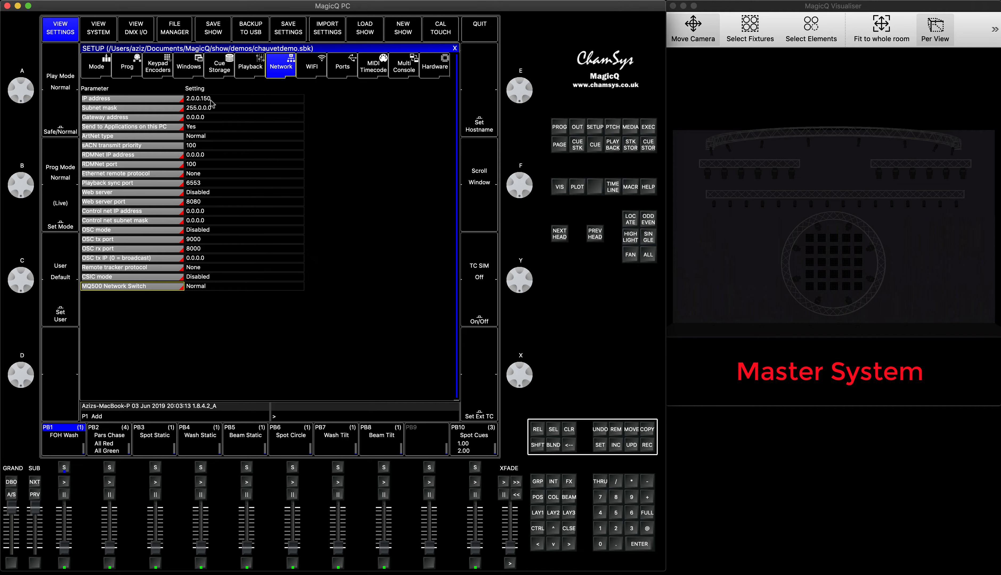
click(211, 100)
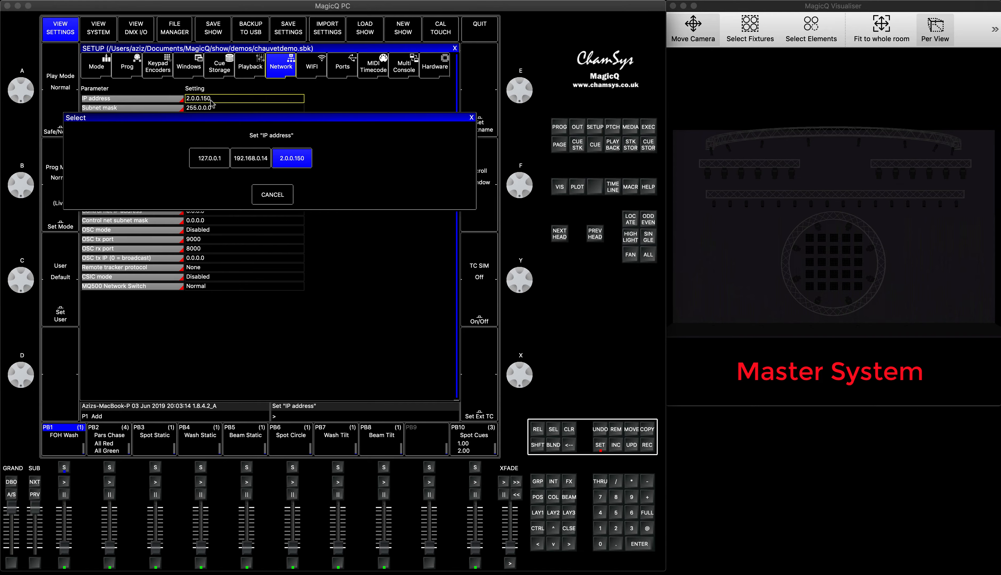
click(300, 164)
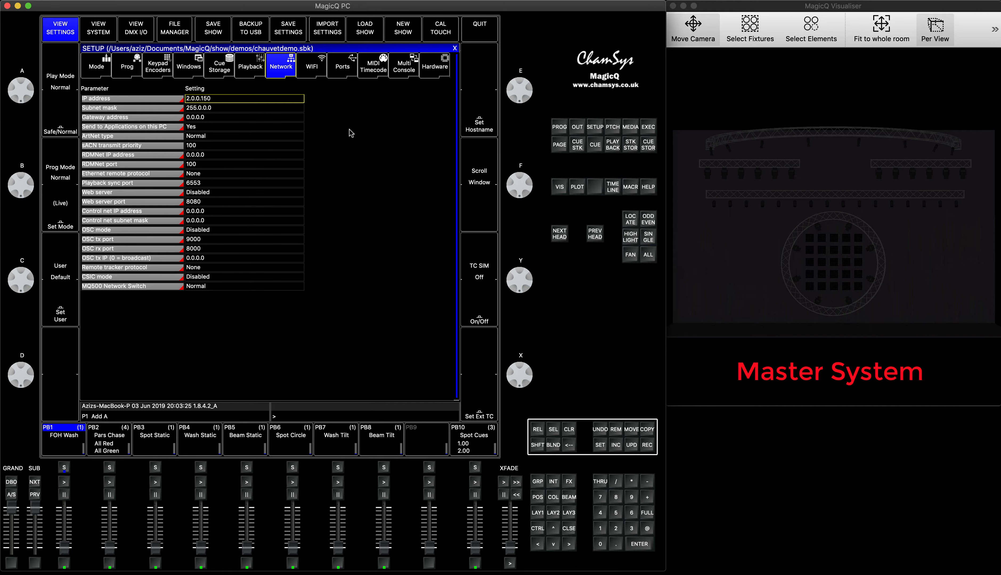
Set the master's net session mode to Sync Auto Takeover and its net session ID to 1.
click(405, 69)
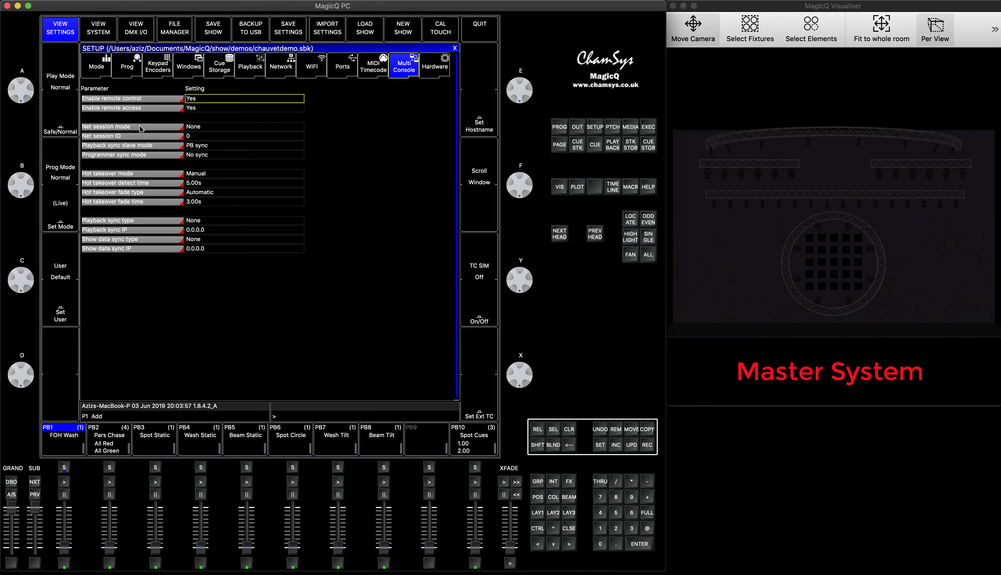
click(199, 128)
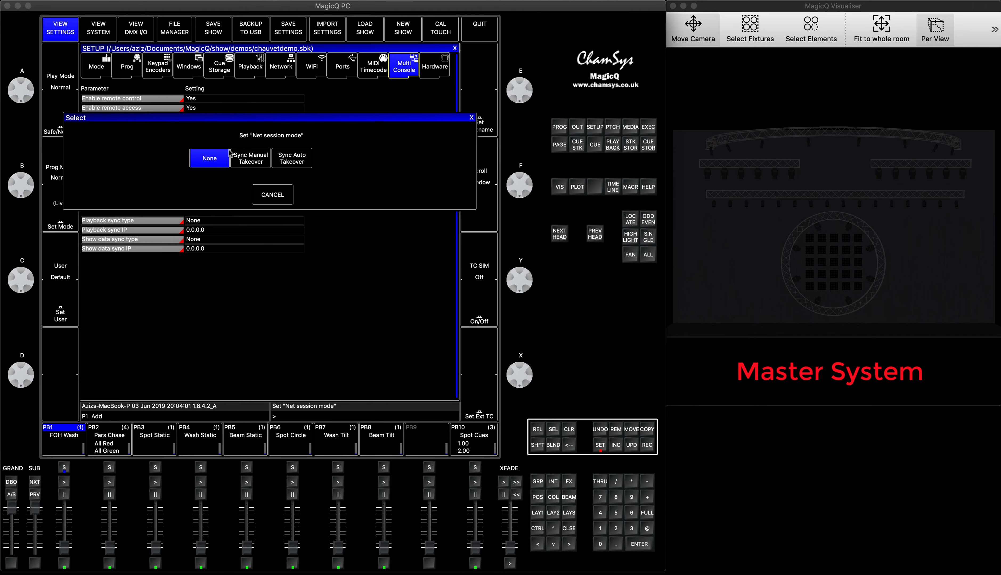
click(288, 163)
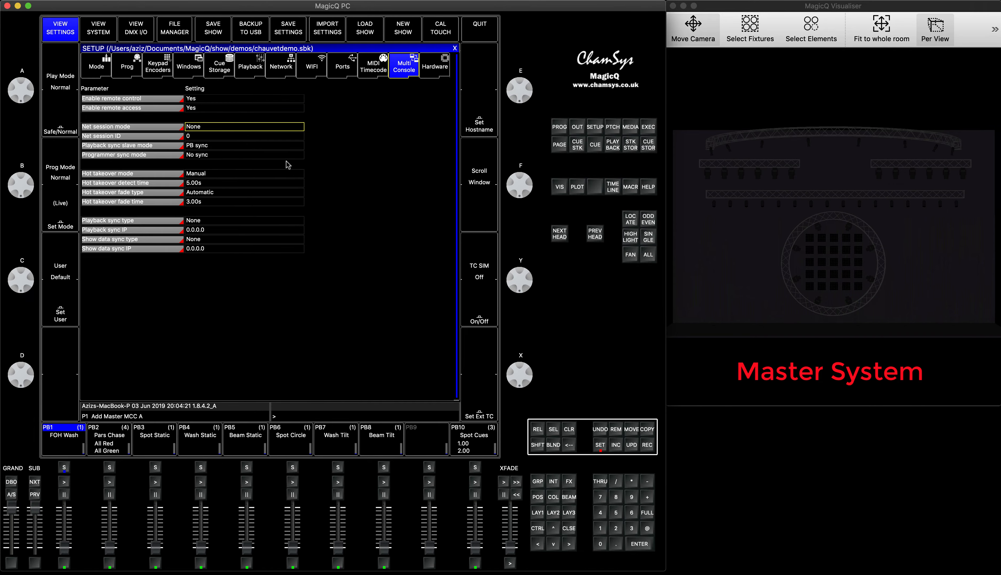
click(240, 137)
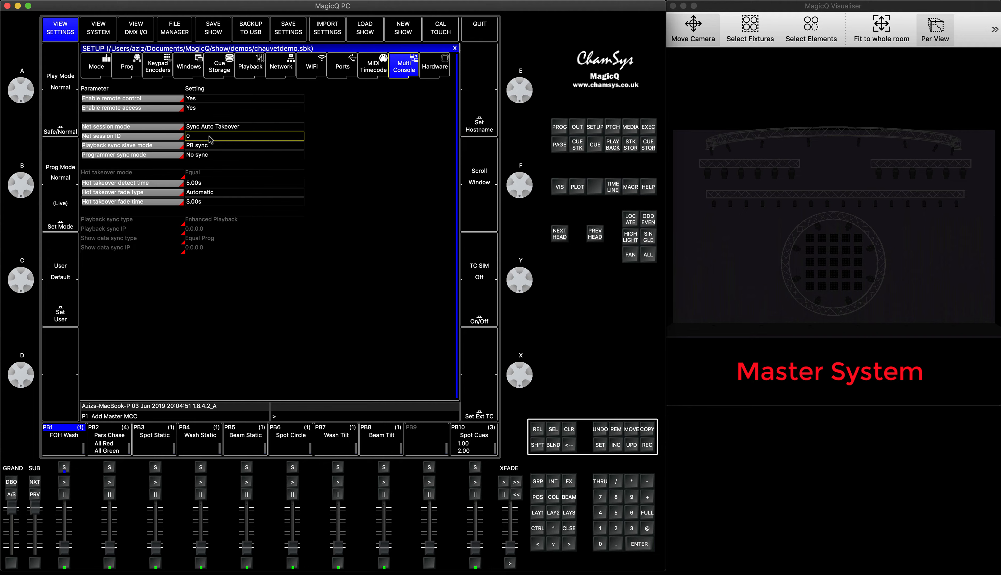
text(1)
key(Return)
Set the master's playback sync slave mode to "Inhibit, sync on swap" and its programmer sync mode to "Sync programmers".
click(199, 146)
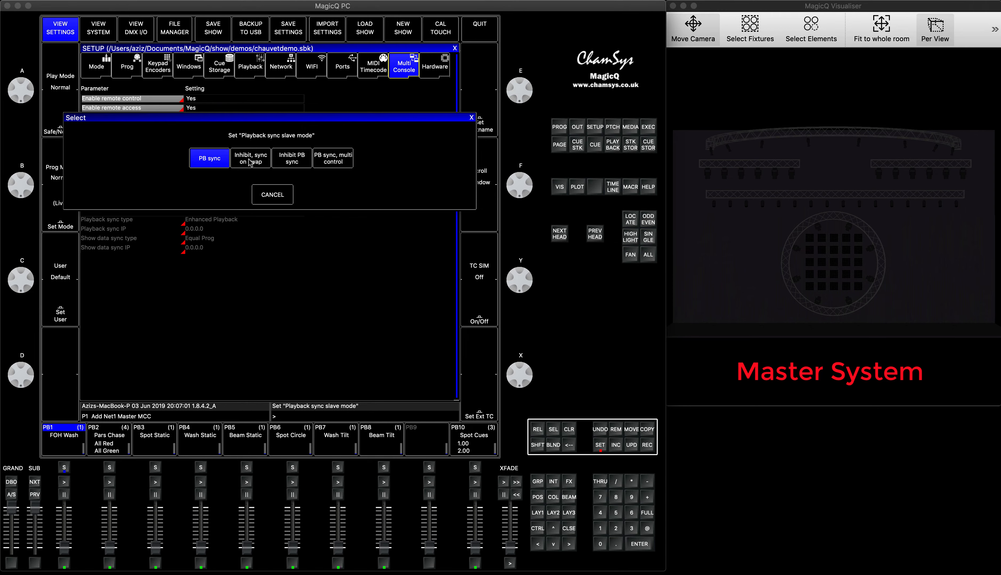
click(250, 163)
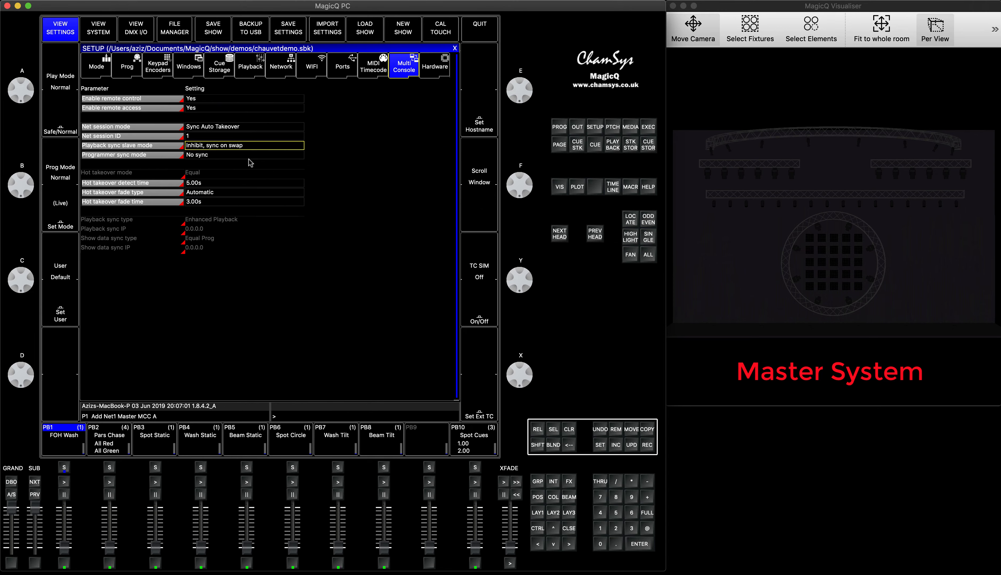
click(203, 155)
click(293, 158)
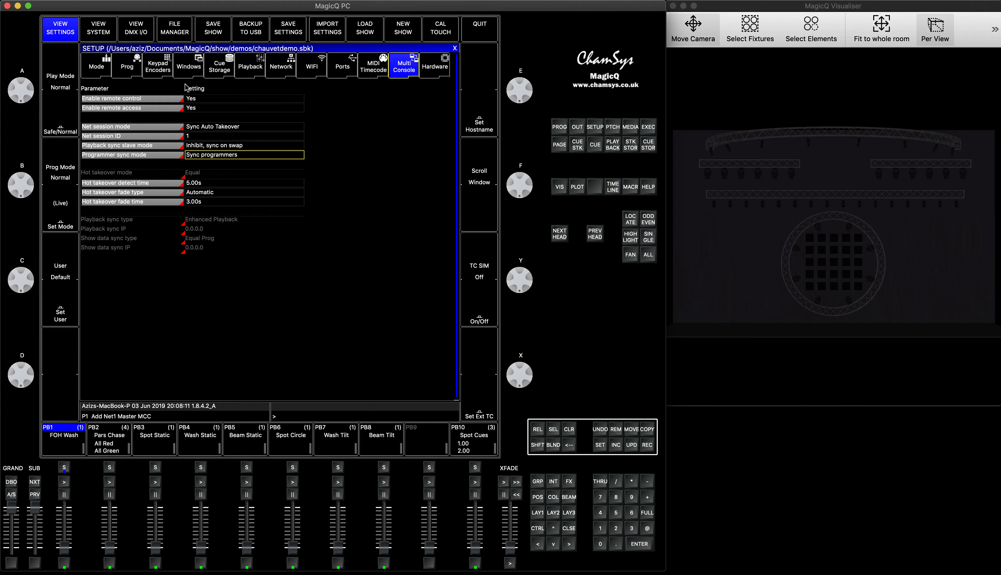
click(142, 32)
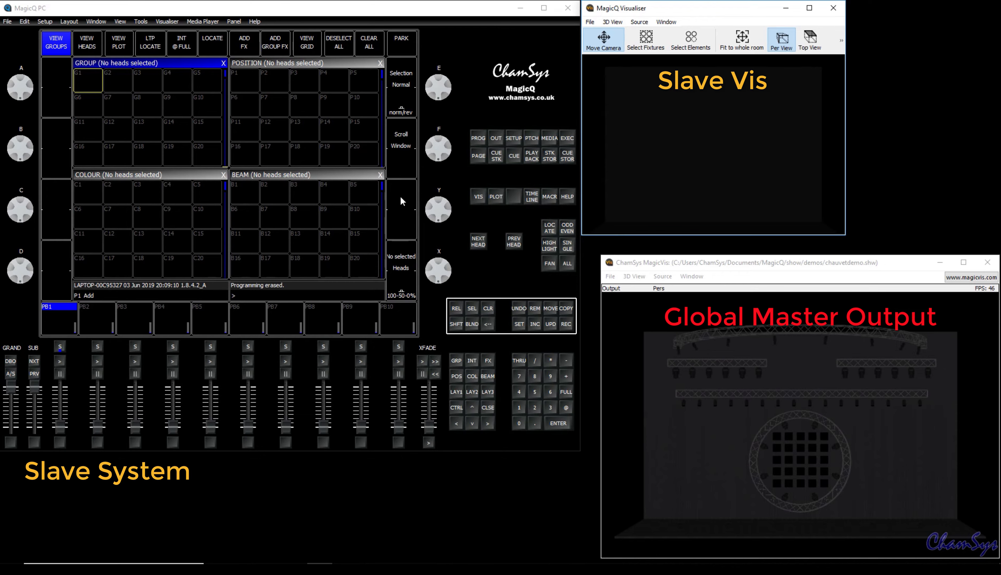
click(715, 265)
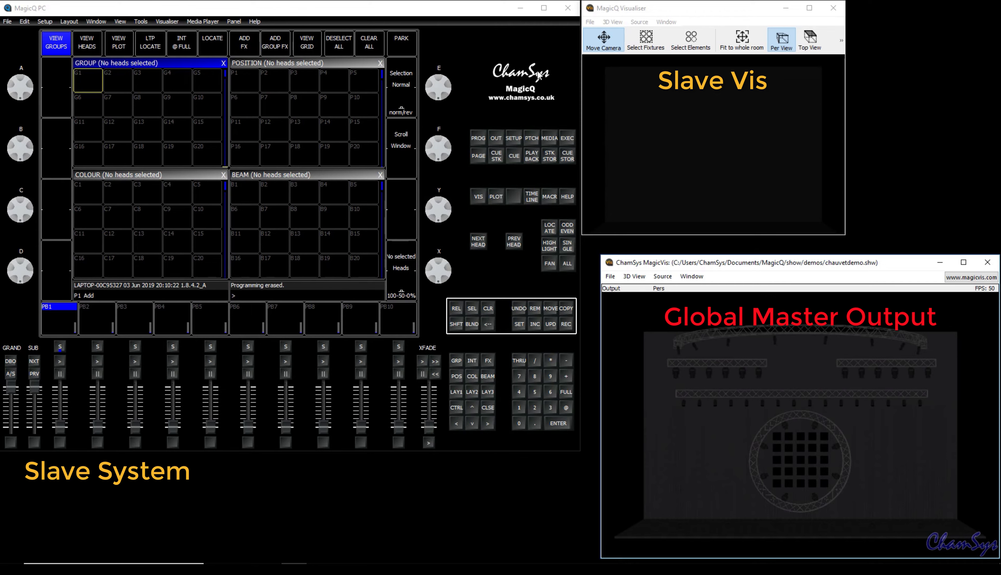
click(453, 20)
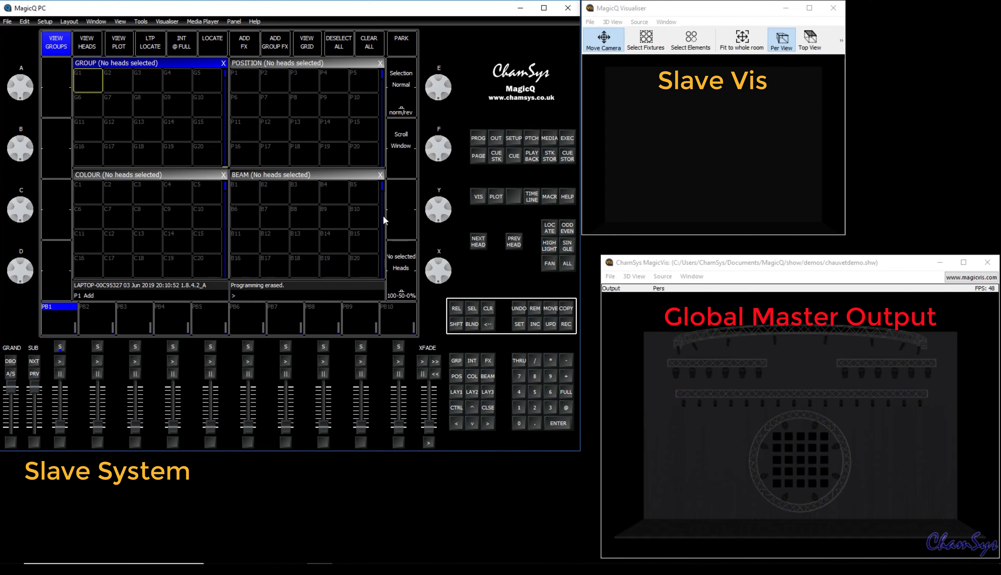
In the slave system's multi-console setup, set the net session mode to Sync Auto Takeover and the net session ID to 1.
click(516, 136)
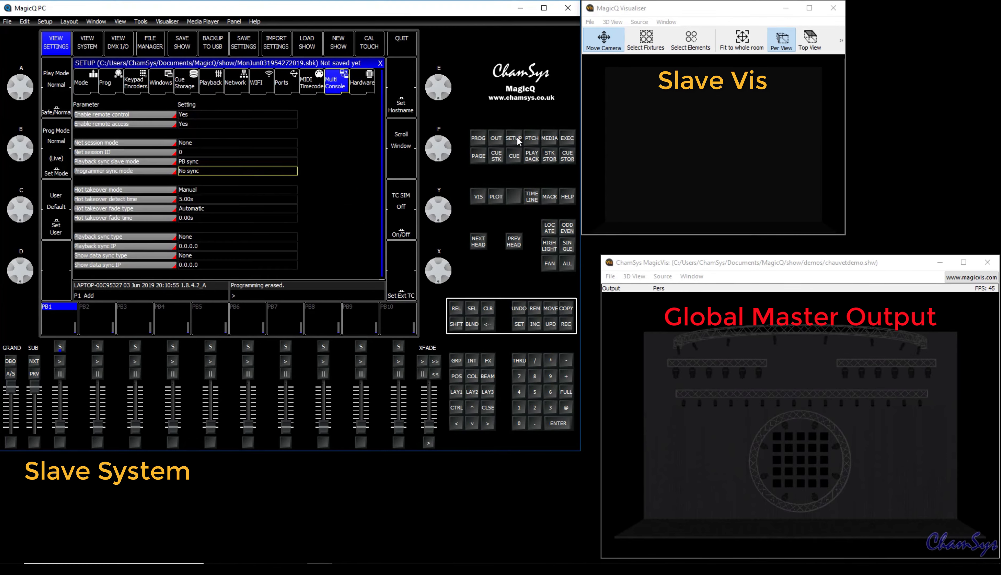
click(240, 83)
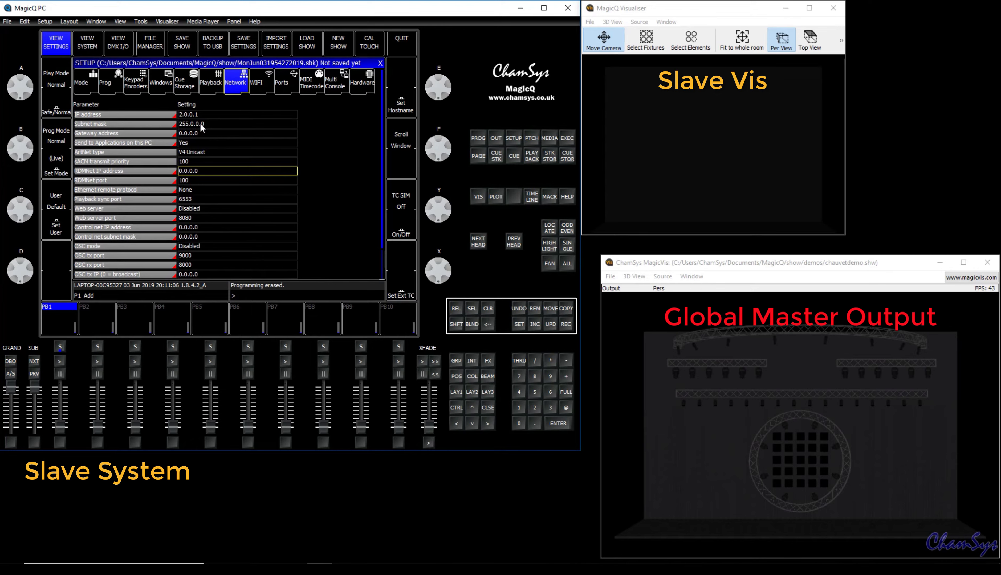
click(333, 84)
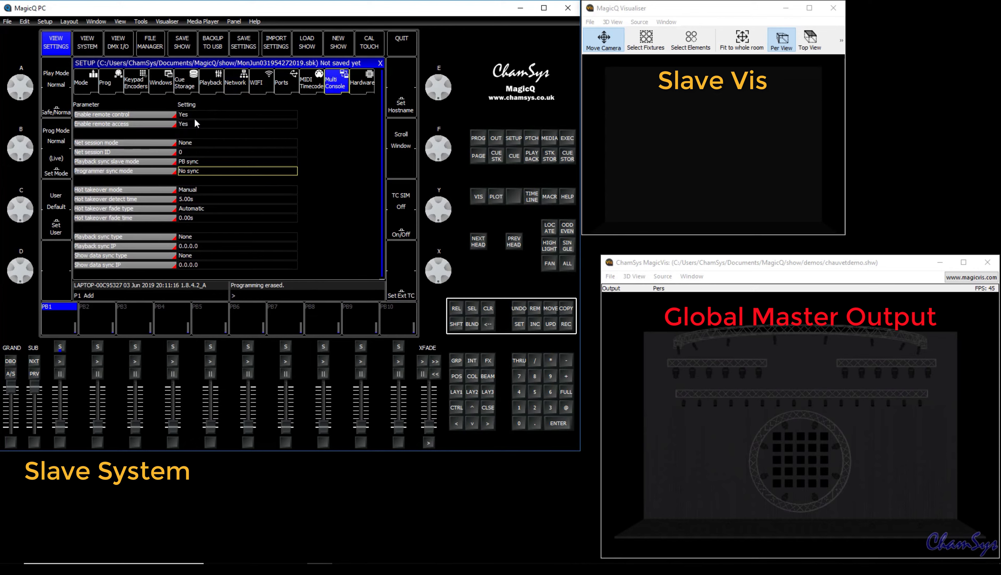
click(195, 141)
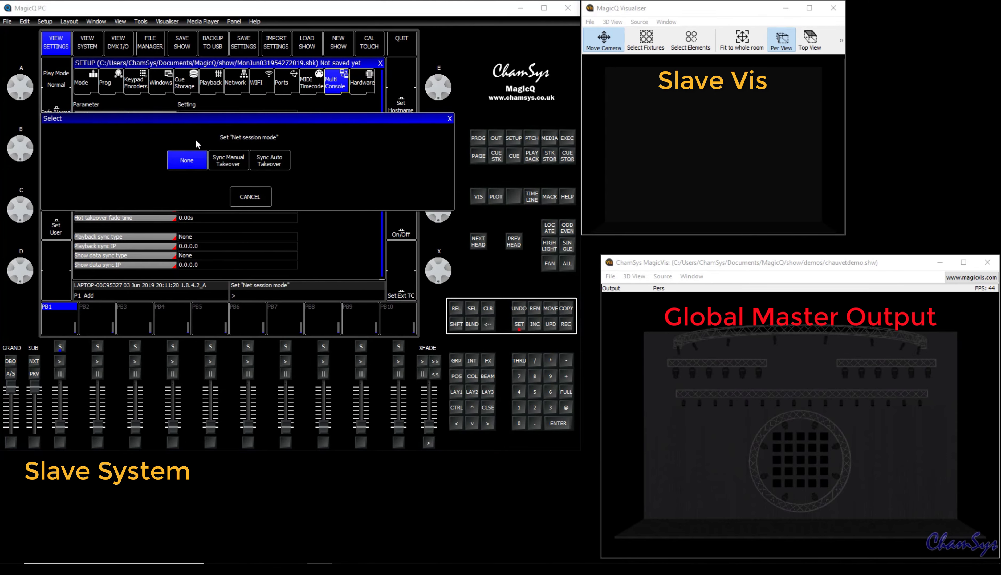
click(276, 163)
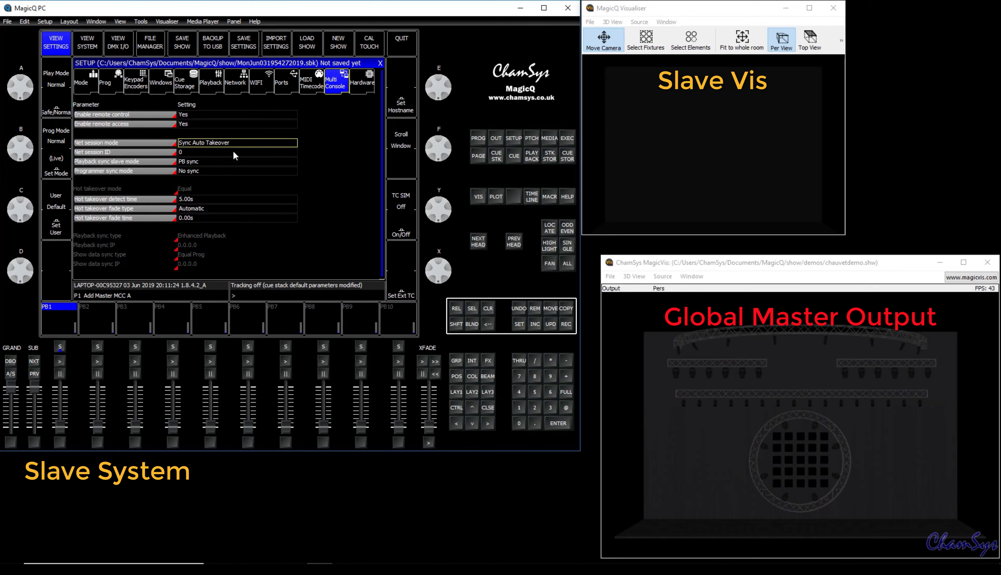
click(214, 152)
click(173, 238)
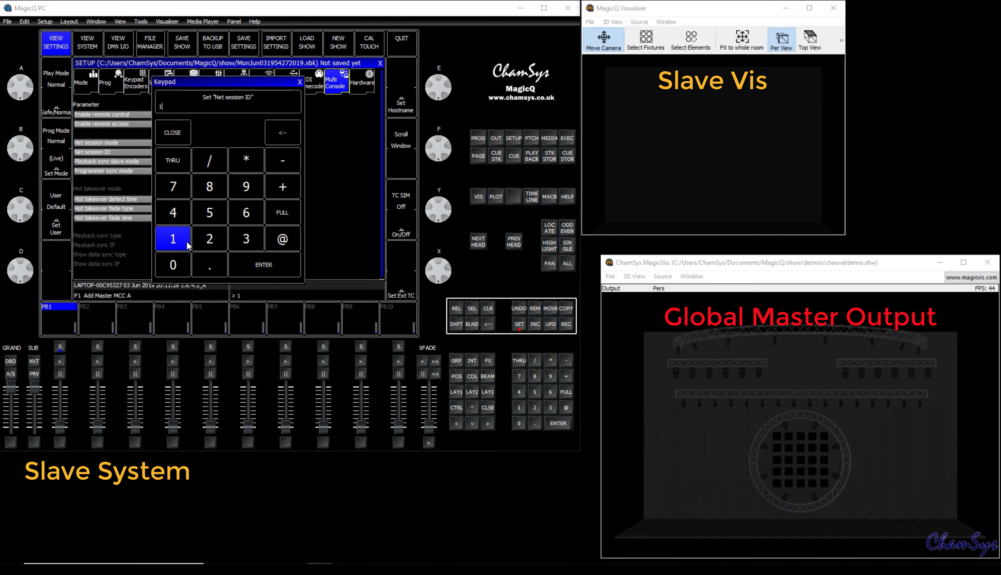
click(251, 268)
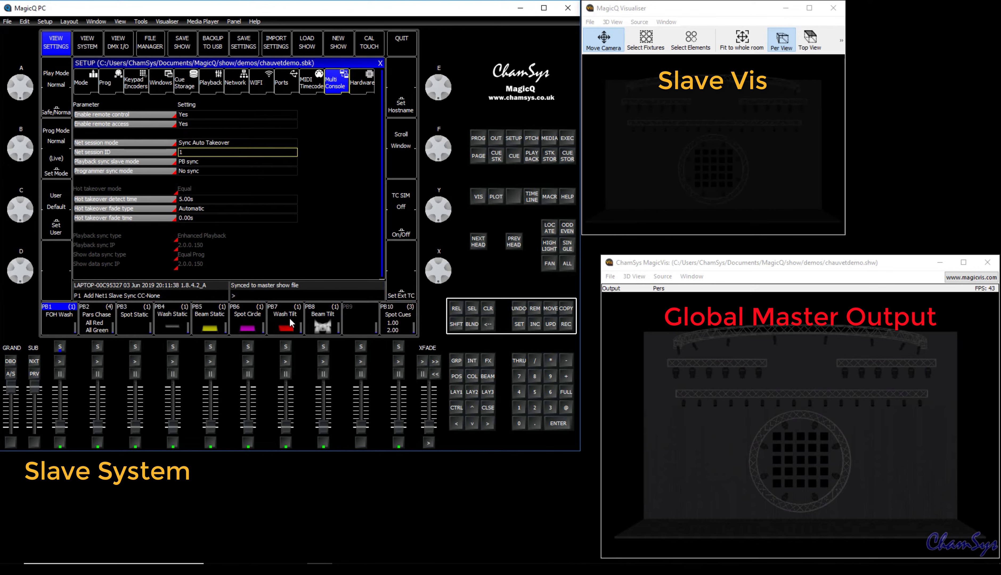
Set the slave's playback sync mode to "Inhibit, sync on swap", programmer sync to "Sync programmers" and hot takeover fade time to 3.00s.
click(217, 161)
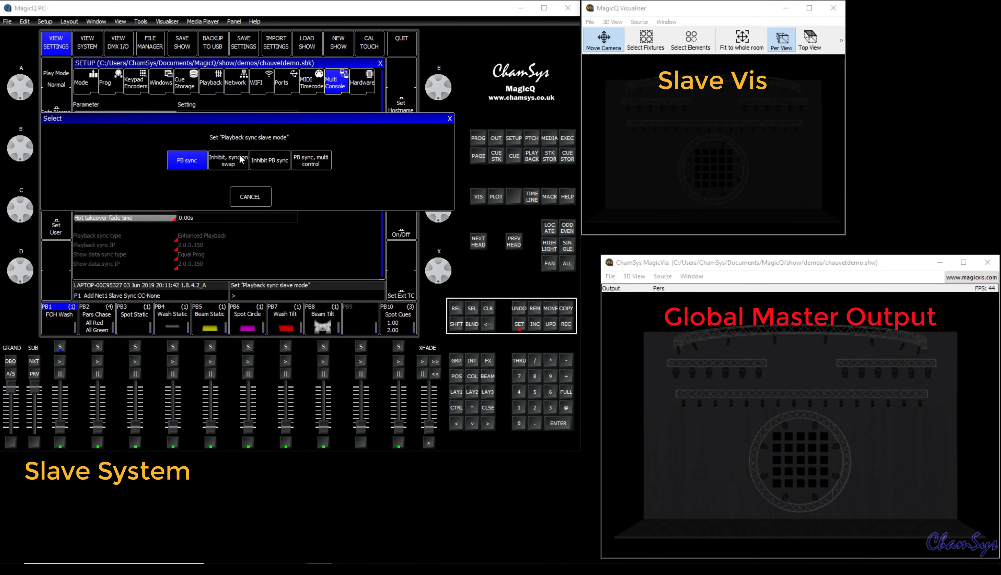
click(227, 161)
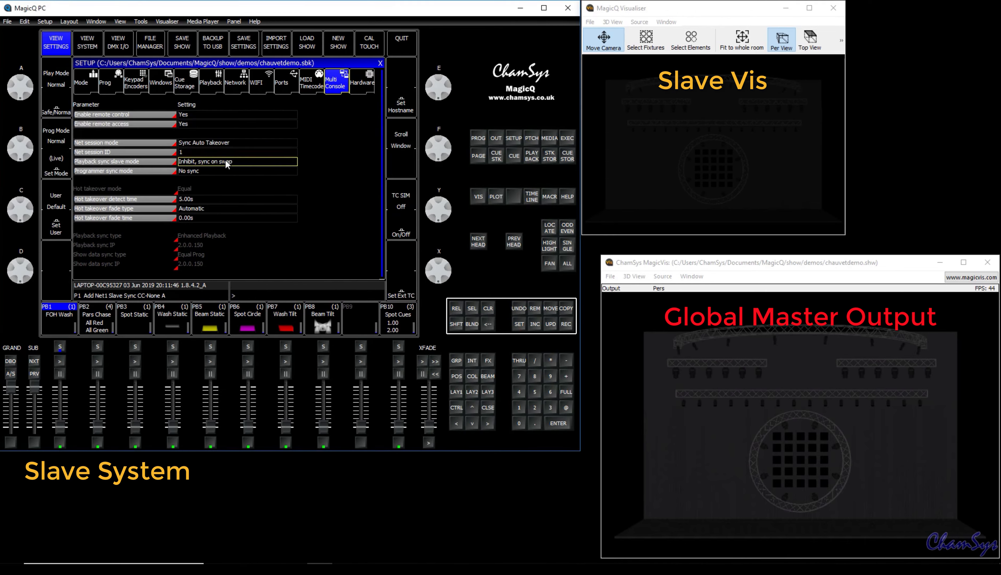
click(197, 172)
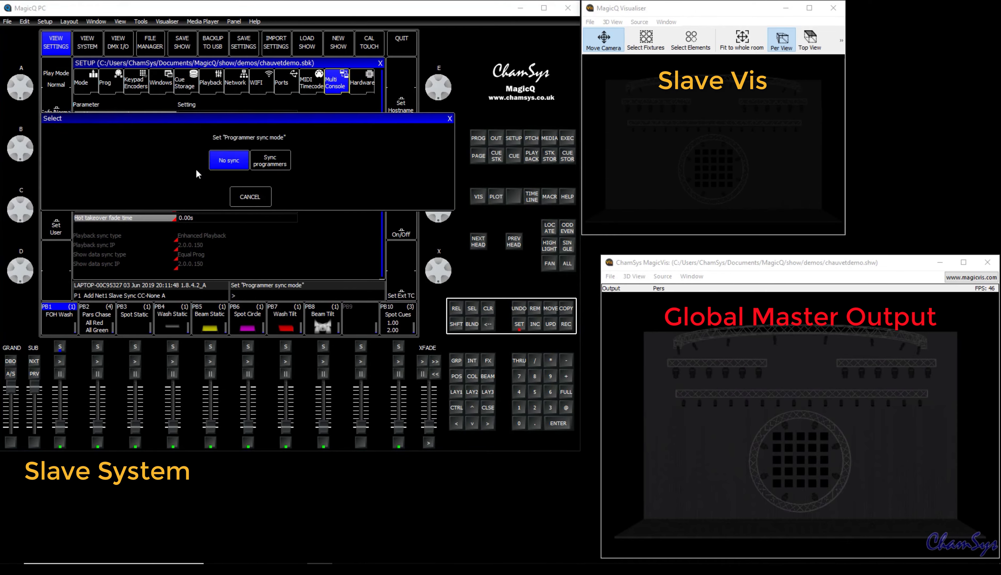
click(275, 164)
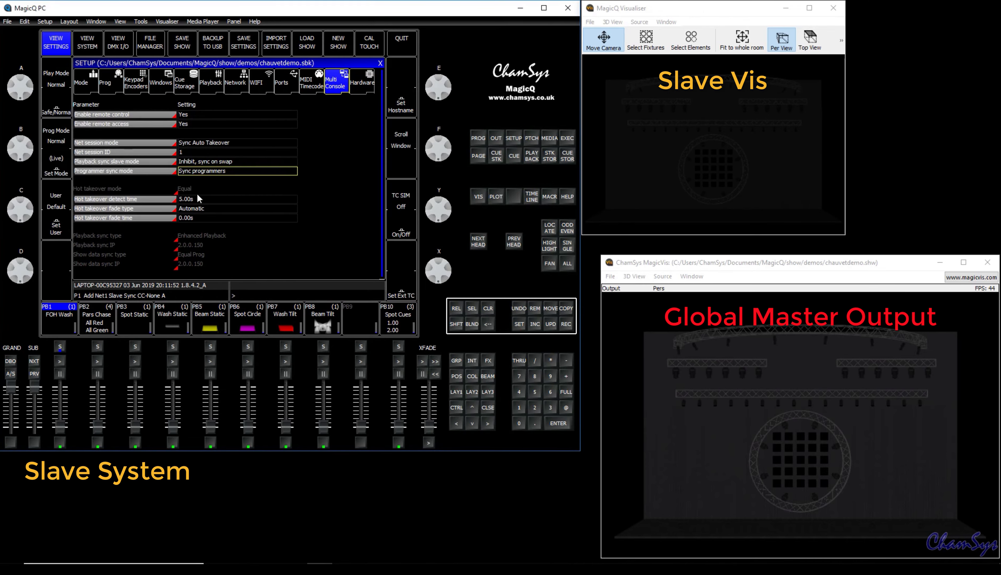
click(193, 217)
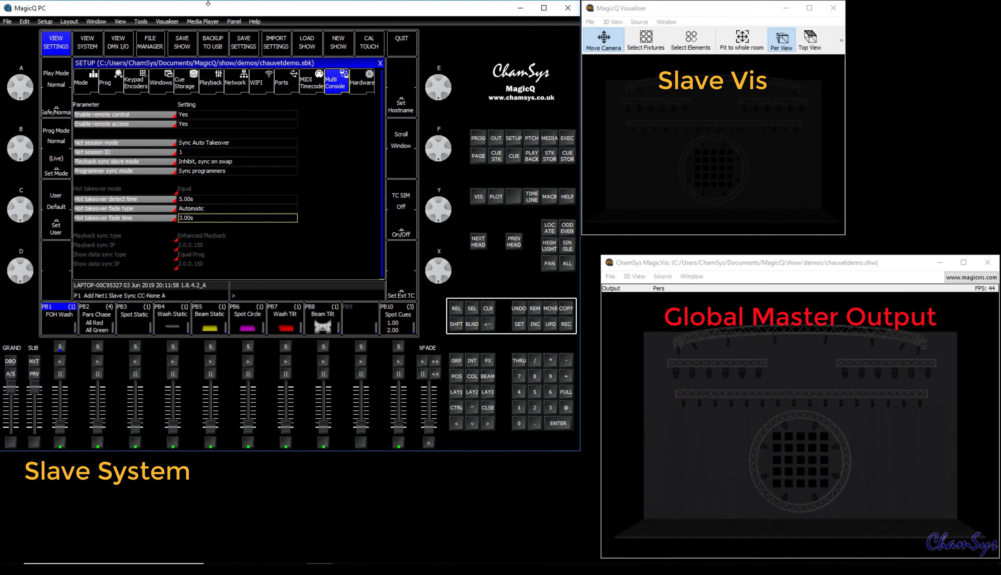
Resync the show from the slave's DMX I/O settings and return to the group and palette layout.
click(120, 44)
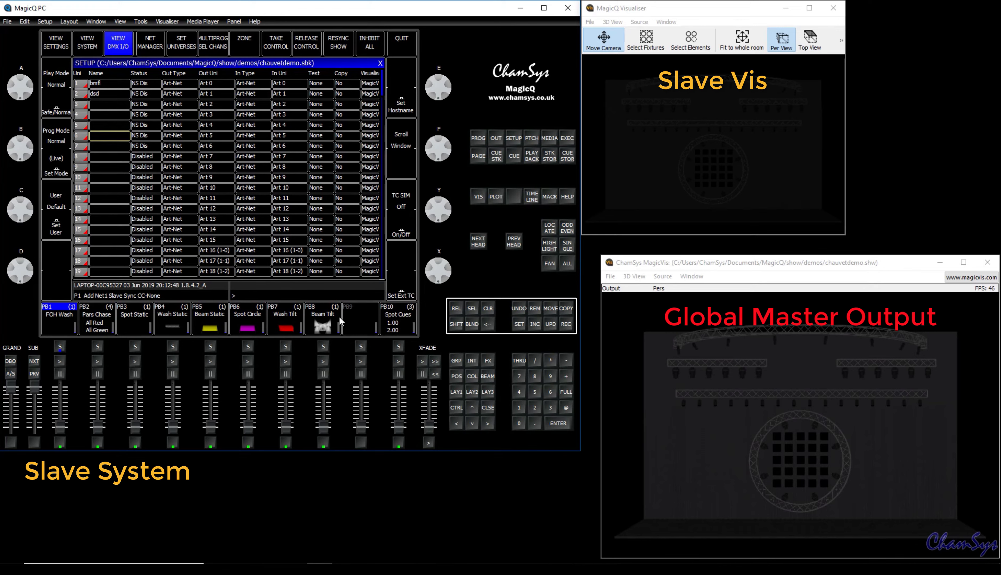
click(344, 47)
click(456, 392)
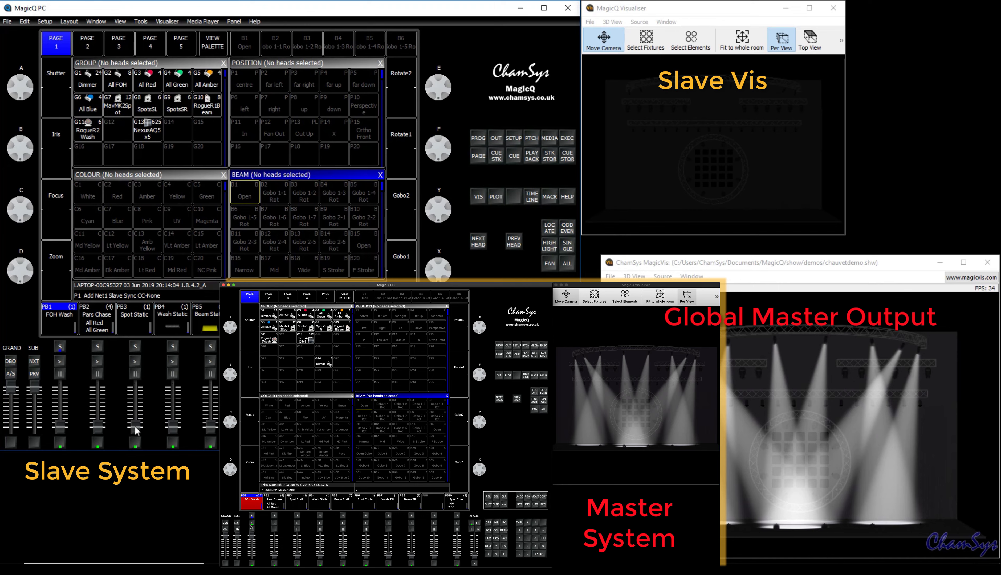
Raise the Spot Static playback fader to full on the slave system, and lower it back to zero.
drag(136, 431, 136, 387)
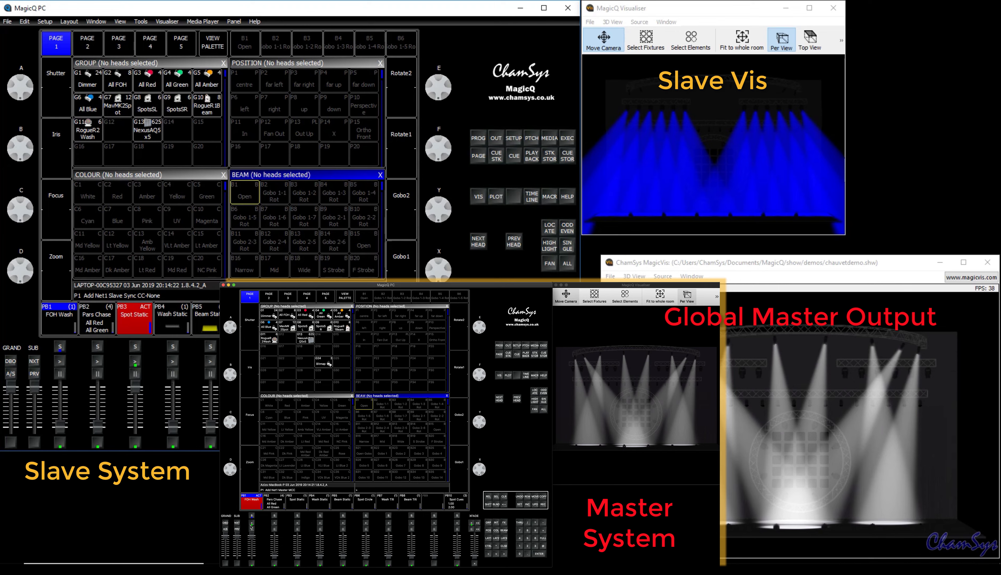
drag(137, 392, 136, 429)
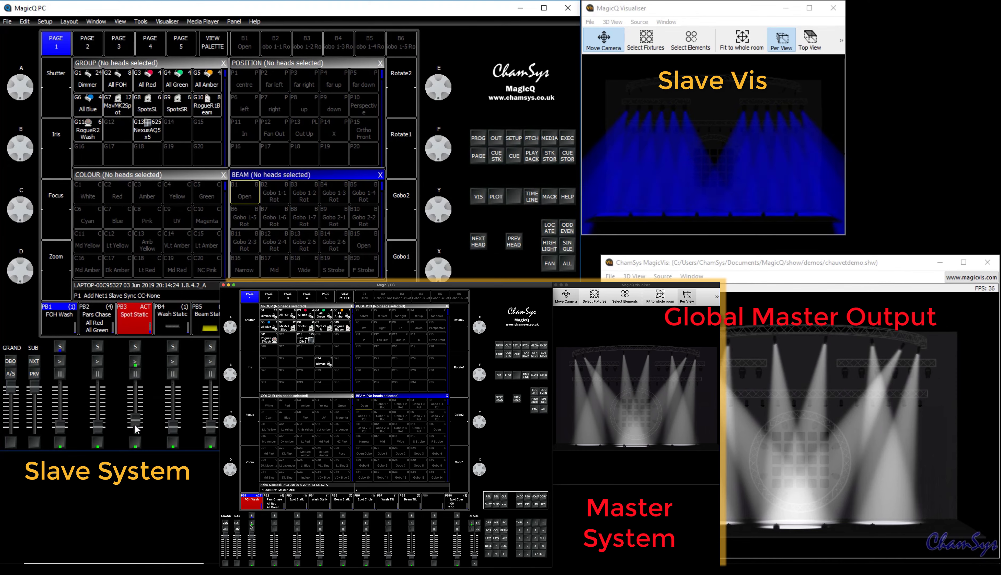
In the slave's setup, set the control of channels on the master console to Active and return to the group and palette layout.
click(516, 138)
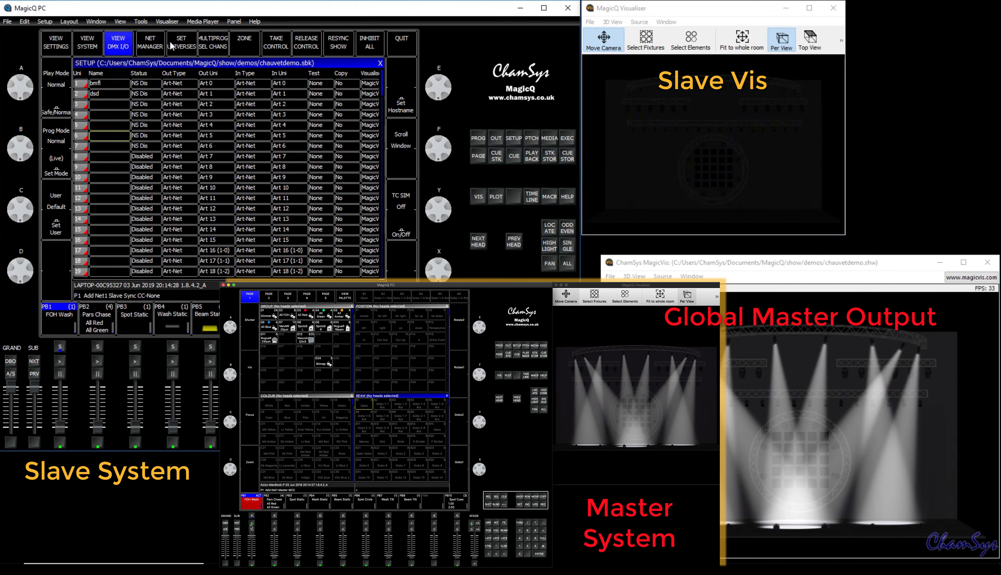
click(215, 44)
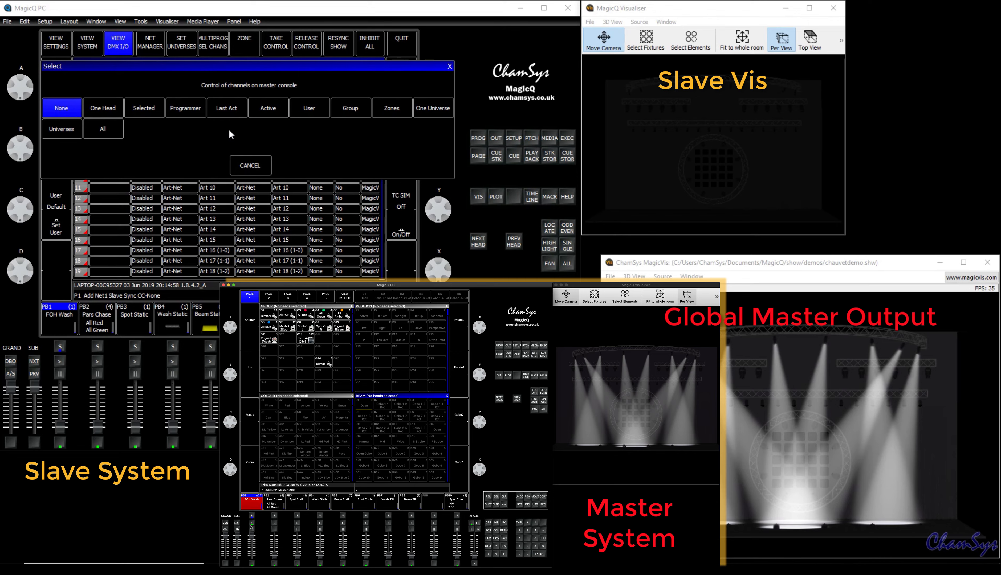
click(272, 107)
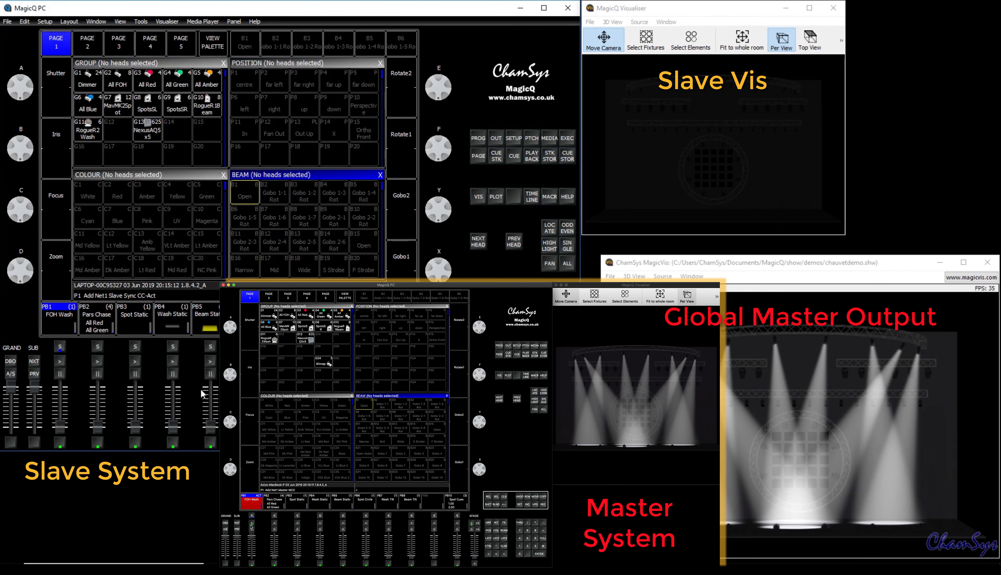
Test the Spot Static playback on the slave system by raising its fader to full and lowering it to zero.
click(137, 432)
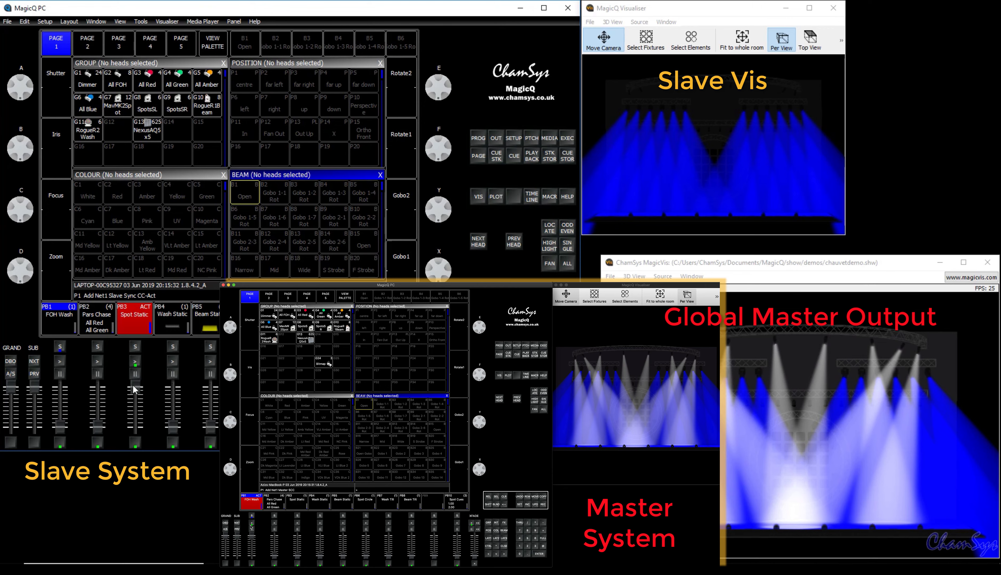
drag(133, 400, 132, 434)
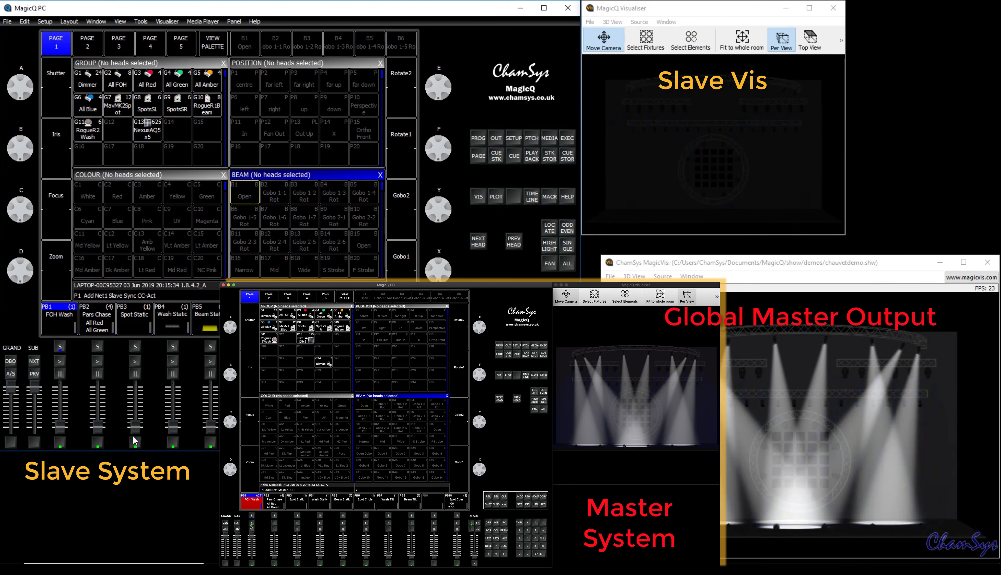
Switch the slave system to playback page 4, then raise the second playback, CS11, to full and lower it to zero.
click(39, 361)
click(39, 362)
click(39, 362)
click(97, 362)
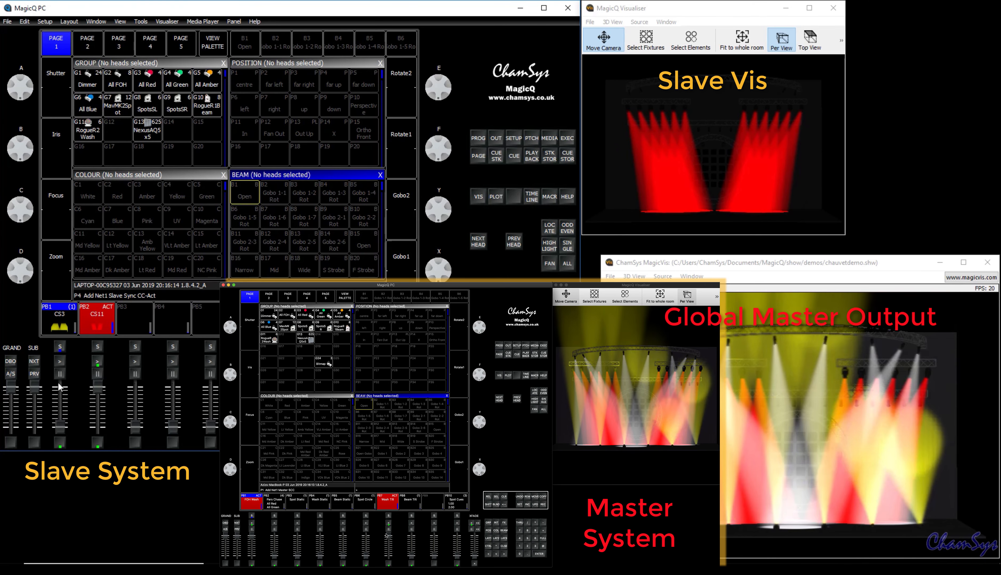
drag(97, 389, 92, 443)
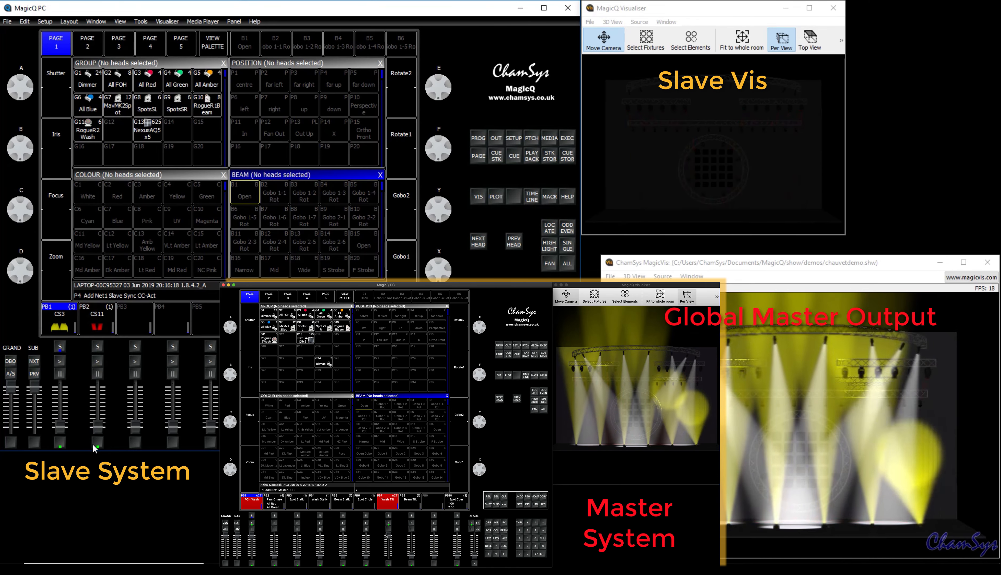
Return the slave system to playback page 1, then raise the Pars Chase fader to full and lower it to zero.
click(33, 374)
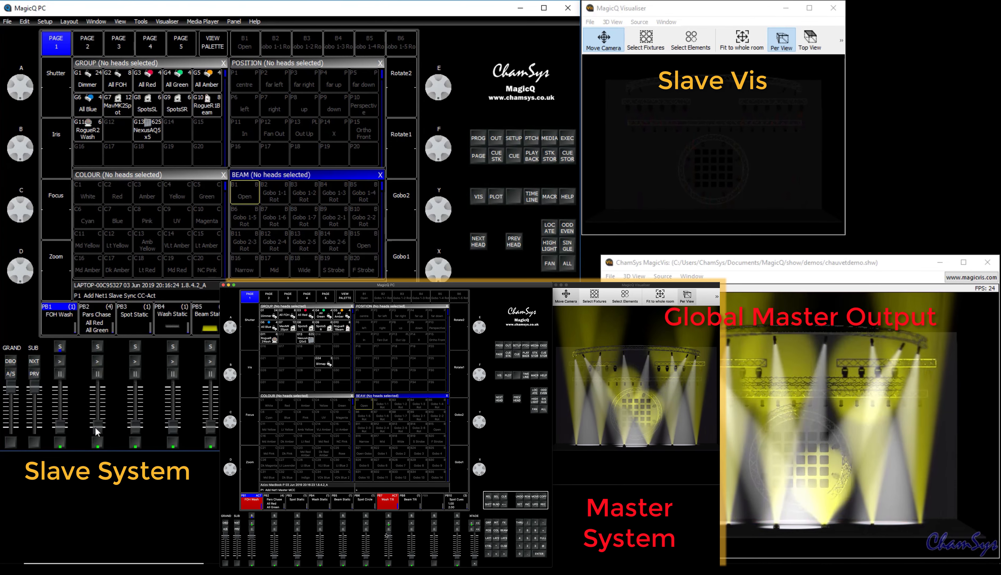
drag(95, 427, 97, 388)
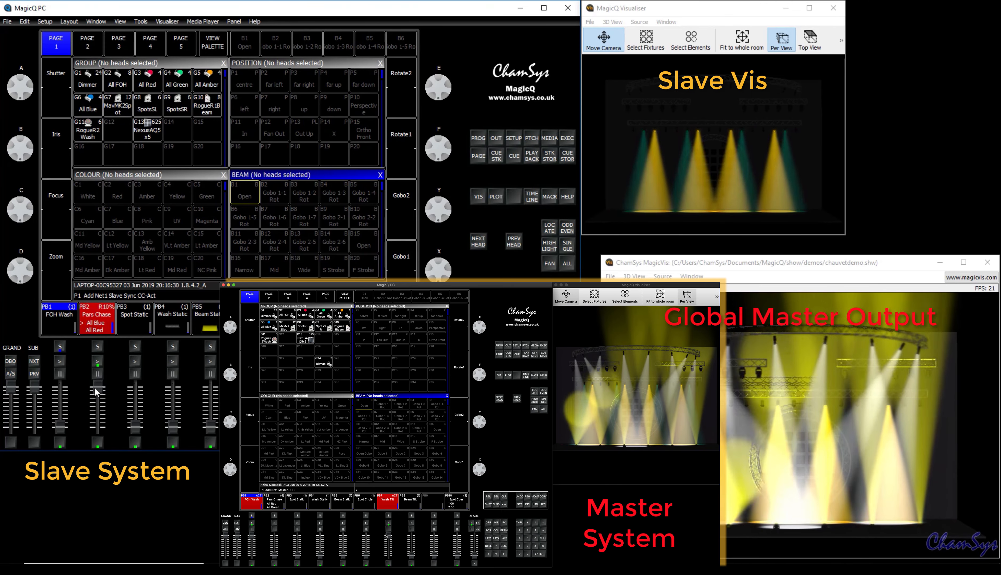
drag(97, 391, 93, 439)
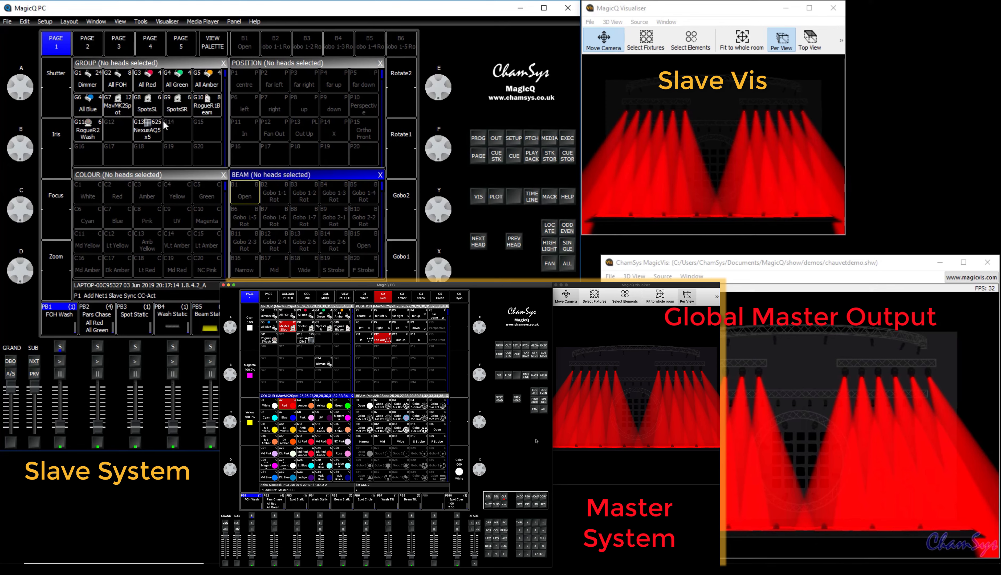
On the slave system, select the MavMK2Spot group and apply the In position and the Yellow colour.
click(127, 115)
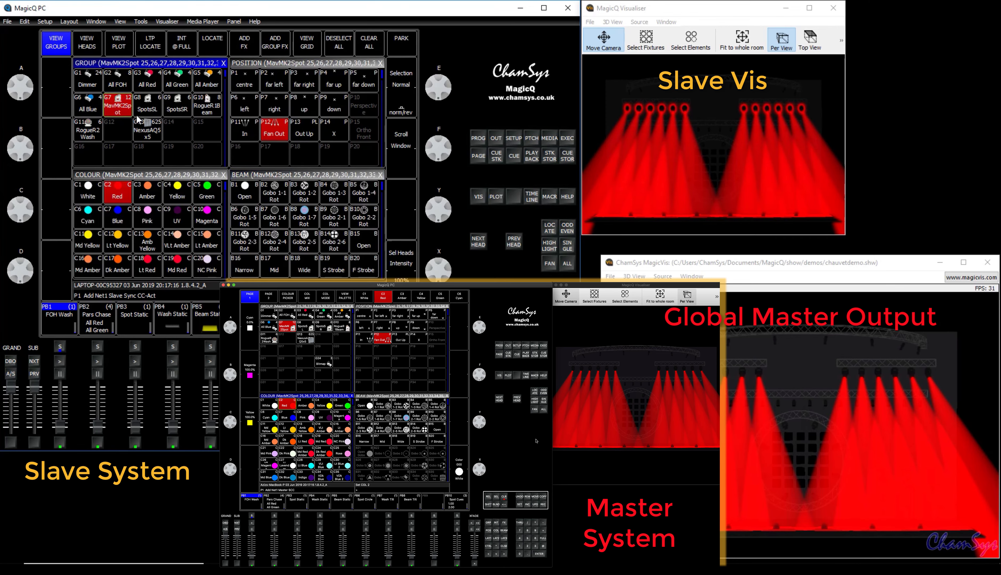
click(253, 132)
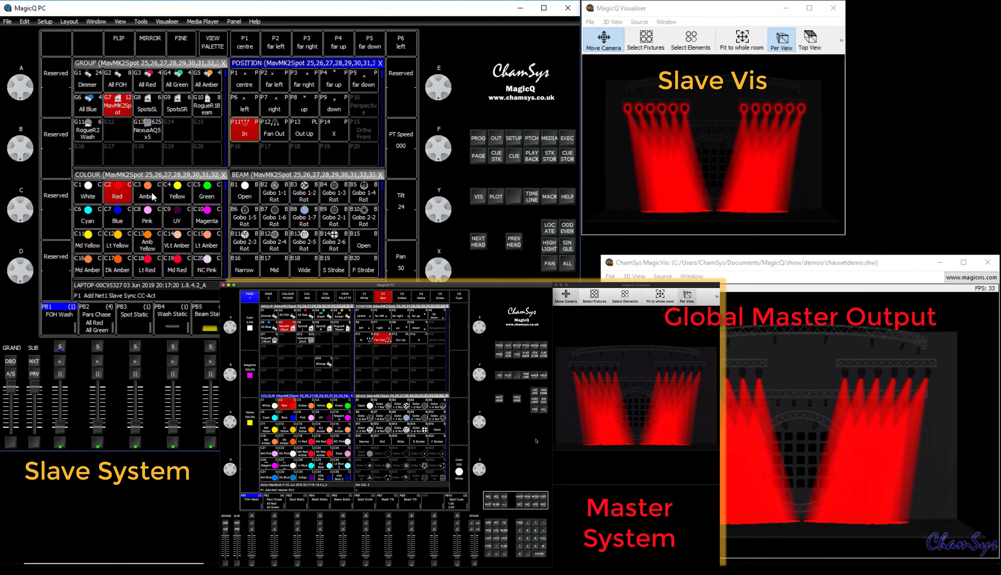
click(177, 193)
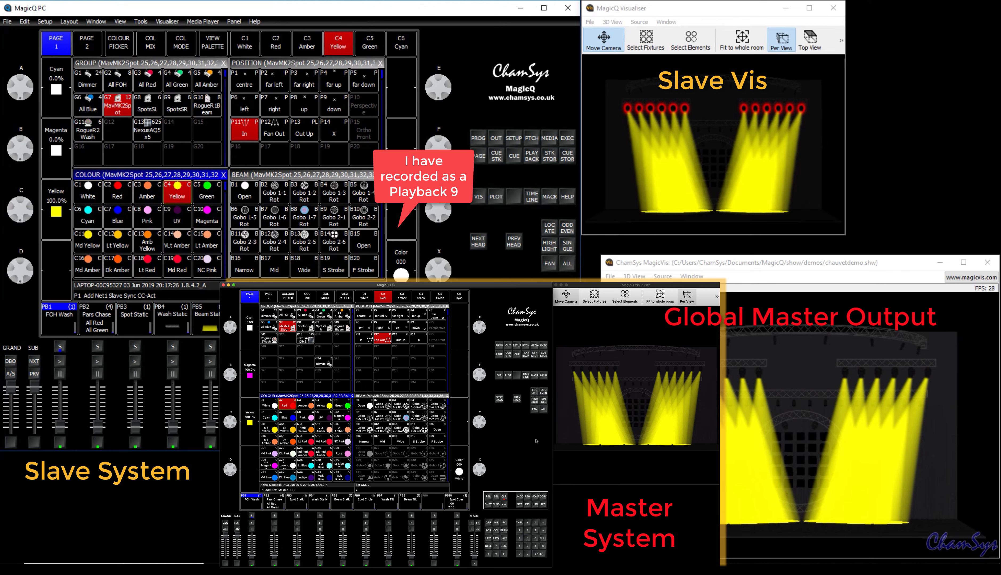
Record the yellow MavMK2Spot look as playback 9 and clear the slave system's programmer.
click(361, 346)
click(487, 308)
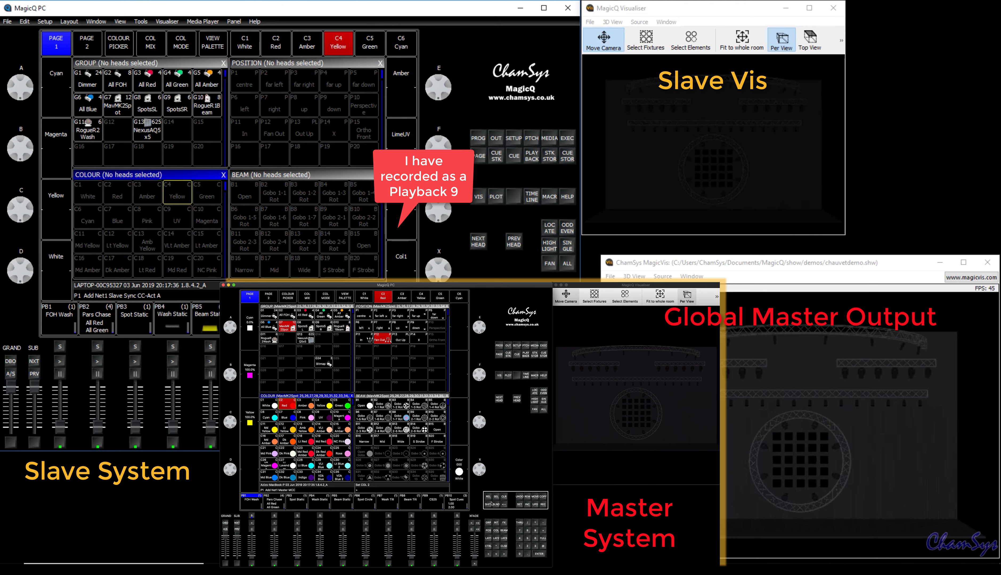
Clear the programmer on the master system and raise its playback 9 fader to full.
click(504, 497)
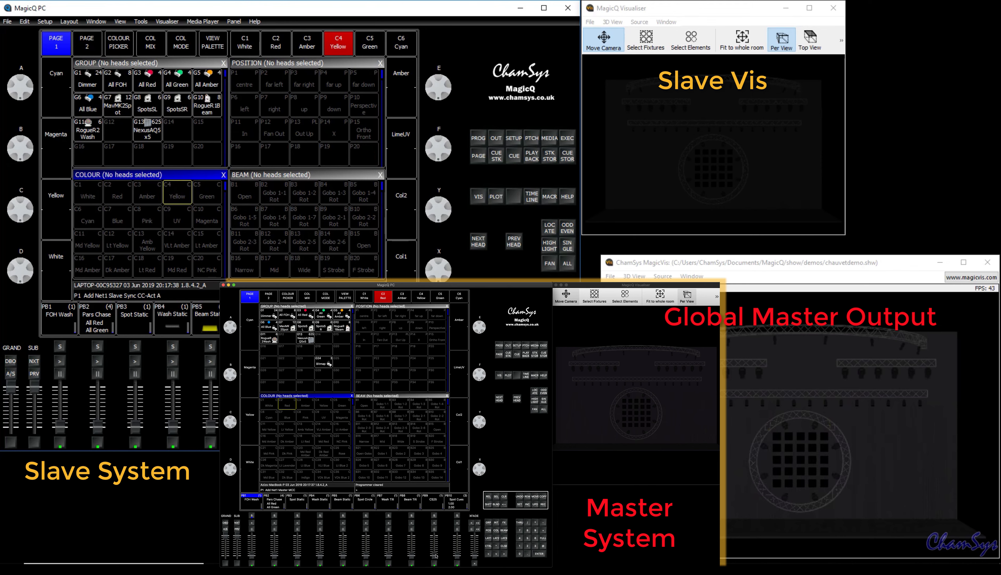
drag(436, 557, 433, 535)
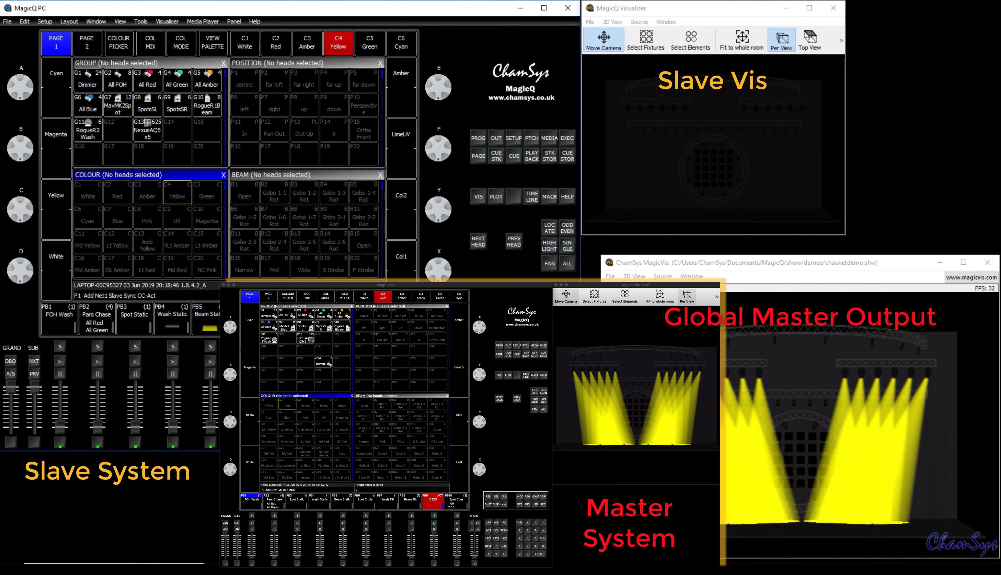
Bring up the Multiconsole setup diagram for Scenario C on the master computer.
drag(449, 571, 418, 291)
drag(419, 291, 418, 289)
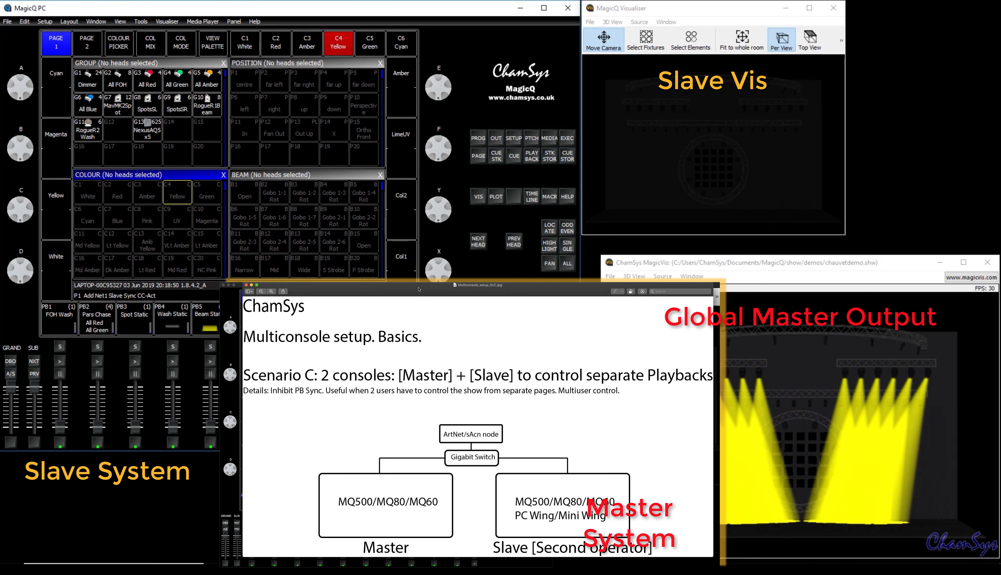